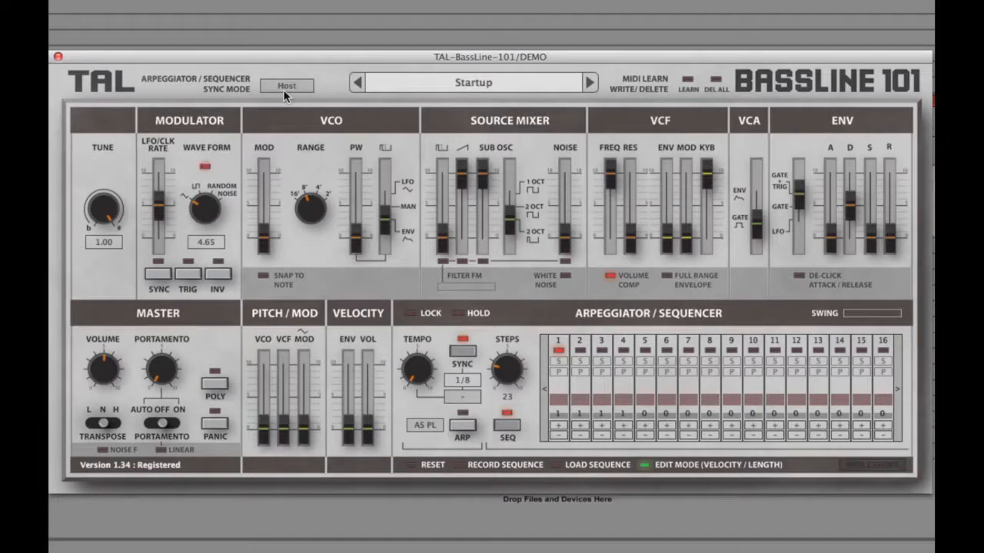
pyautogui.click(467, 84)
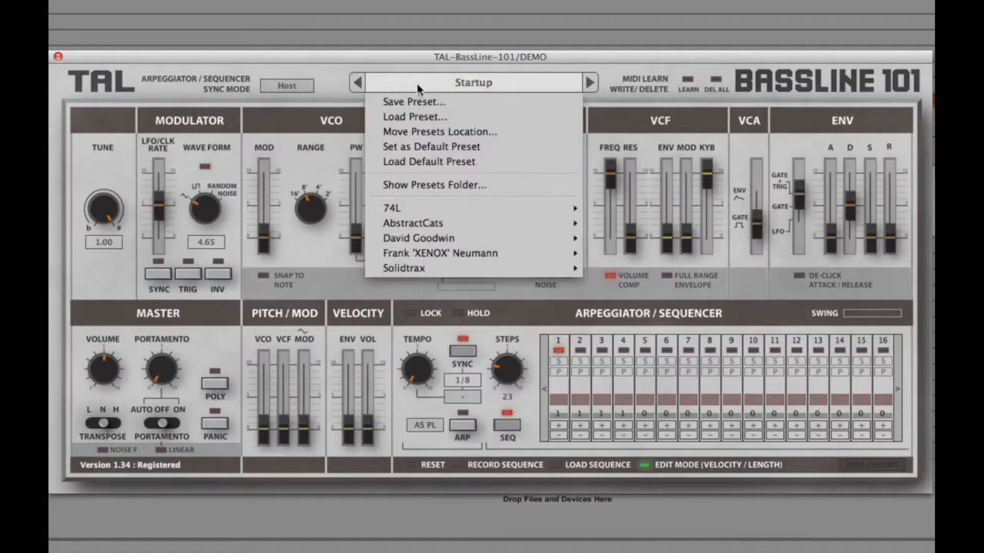
pyautogui.moveTo(421, 222)
pyautogui.click(611, 65)
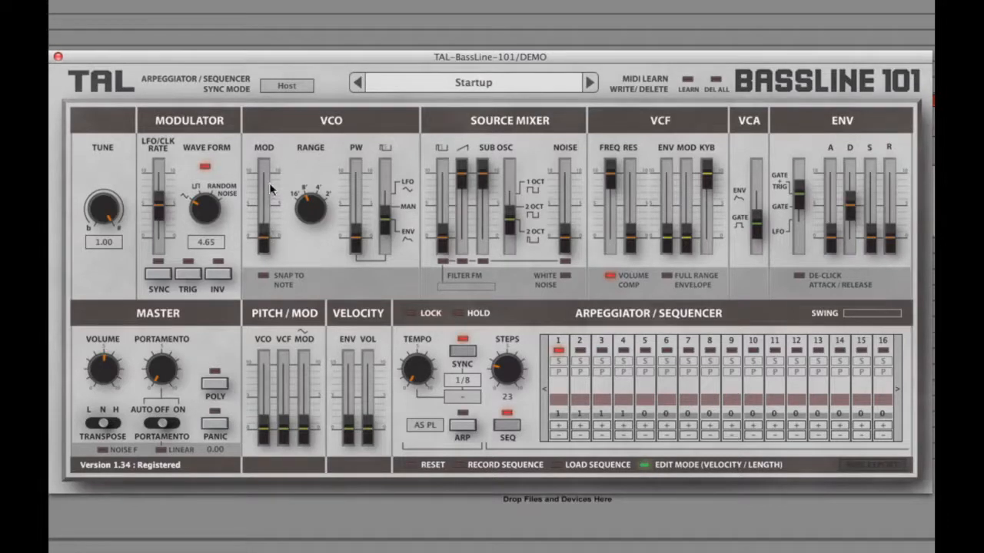
# Step: Raise the VCO modulation amount to 0.15
pyautogui.moveTo(265, 234)
pyautogui.mouseDown()
pyautogui.moveTo(264, 180)
pyautogui.moveTo(264, 224)
pyautogui.mouseUp()
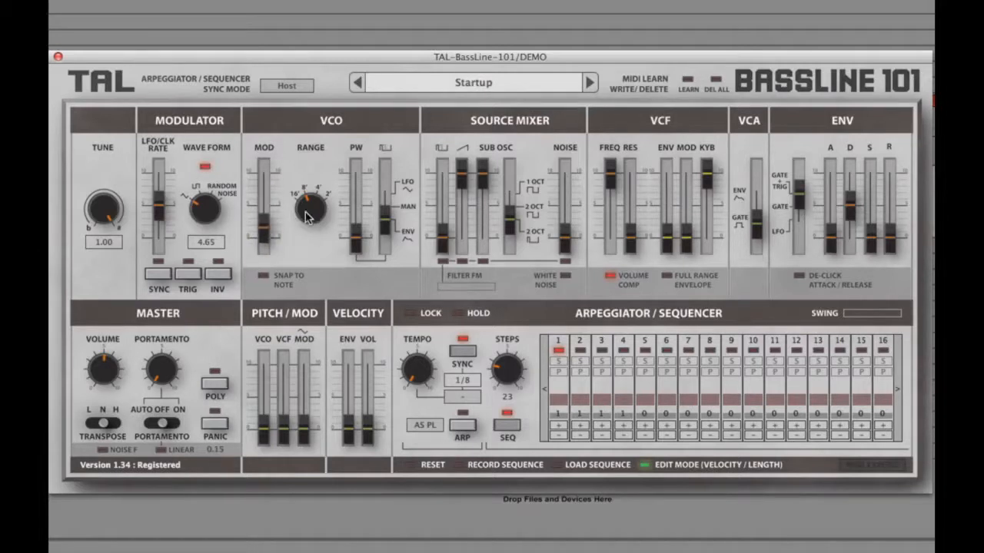
pyautogui.moveTo(305, 216); pyautogui.dragTo(307, 221)
# Step: Lower the VCF cutoff frequency to 0.87, raise the resonance slightly and reduce the keyboard tracking a little
pyautogui.moveTo(615, 173); pyautogui.dragTo(613, 185)
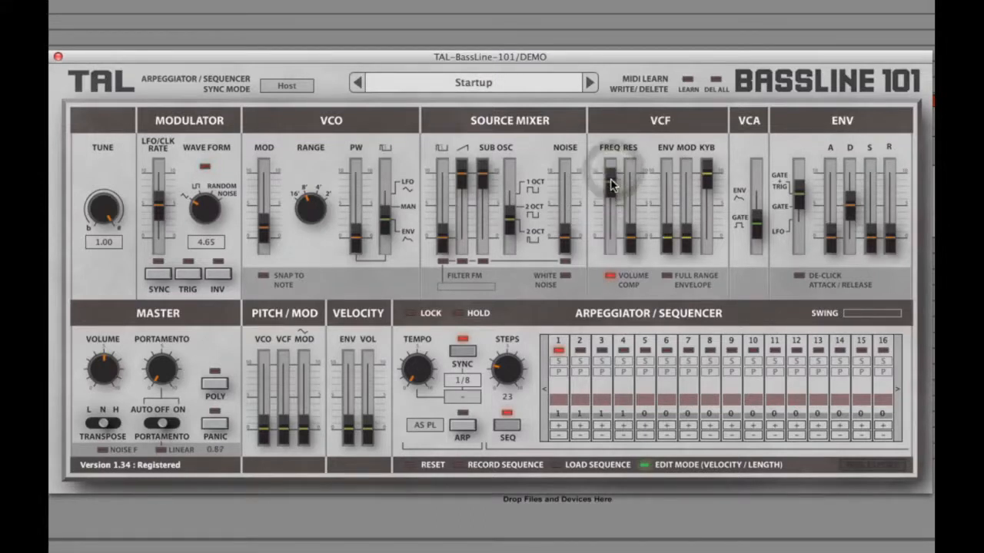
pyautogui.moveTo(629, 226); pyautogui.dragTo(633, 209)
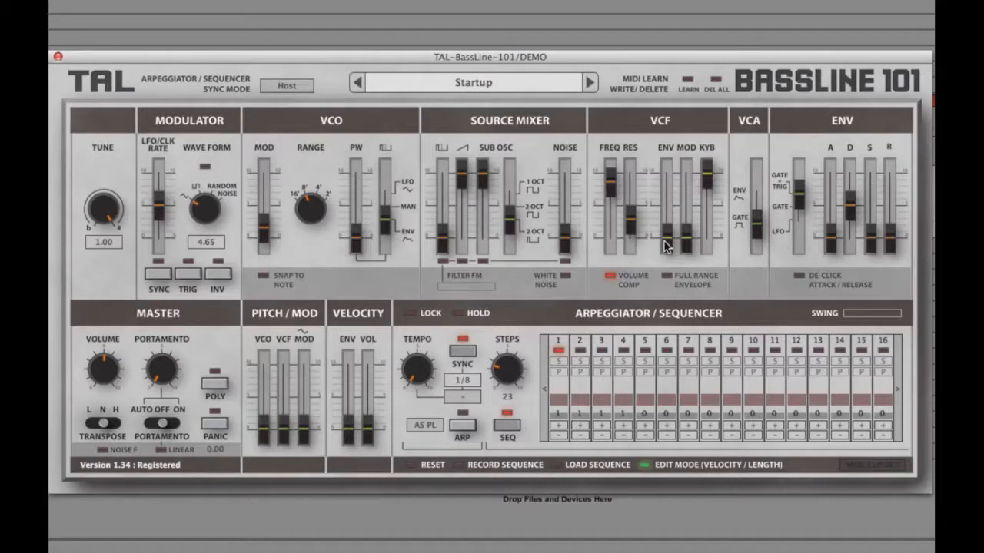
pyautogui.moveTo(707, 171)
pyautogui.mouseDown()
pyautogui.moveTo(711, 265)
pyautogui.moveTo(711, 186)
pyautogui.mouseUp()
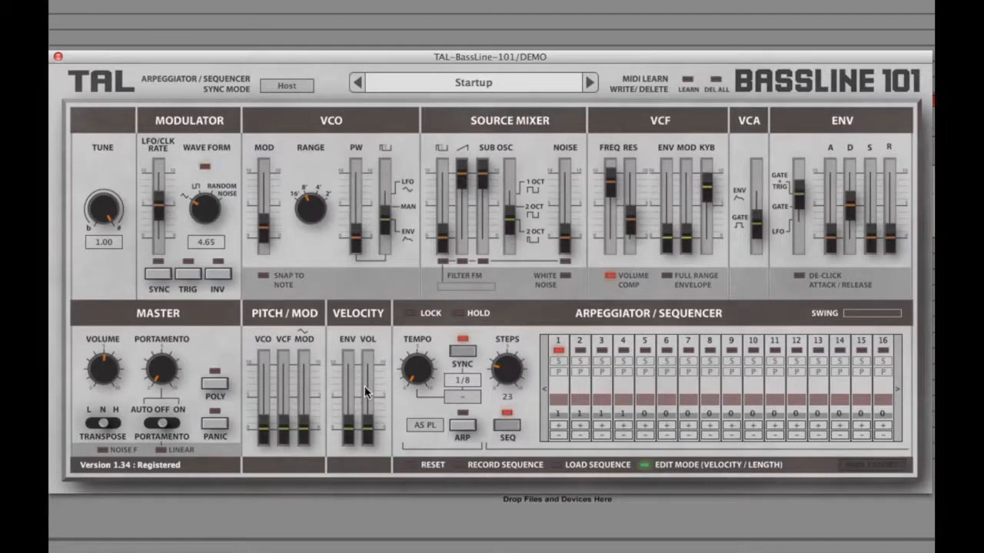
# Step: Enable the arpeggiator/sequencer lock, toggle Hold on and back off, and switch the sequencer off
pyautogui.click(413, 316)
pyautogui.click(412, 314)
pyautogui.click(461, 315)
pyautogui.click(464, 321)
pyautogui.click(502, 427)
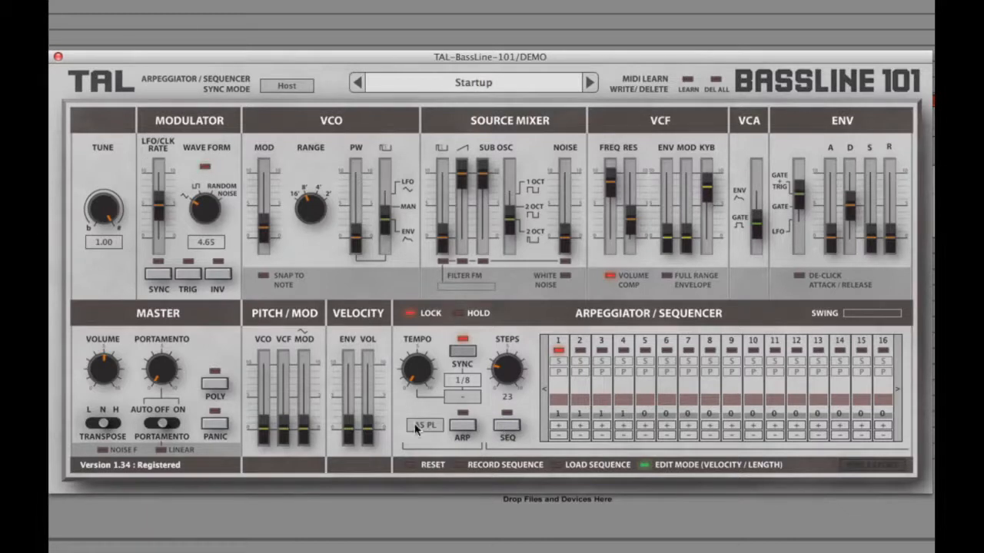
pyautogui.click(430, 427)
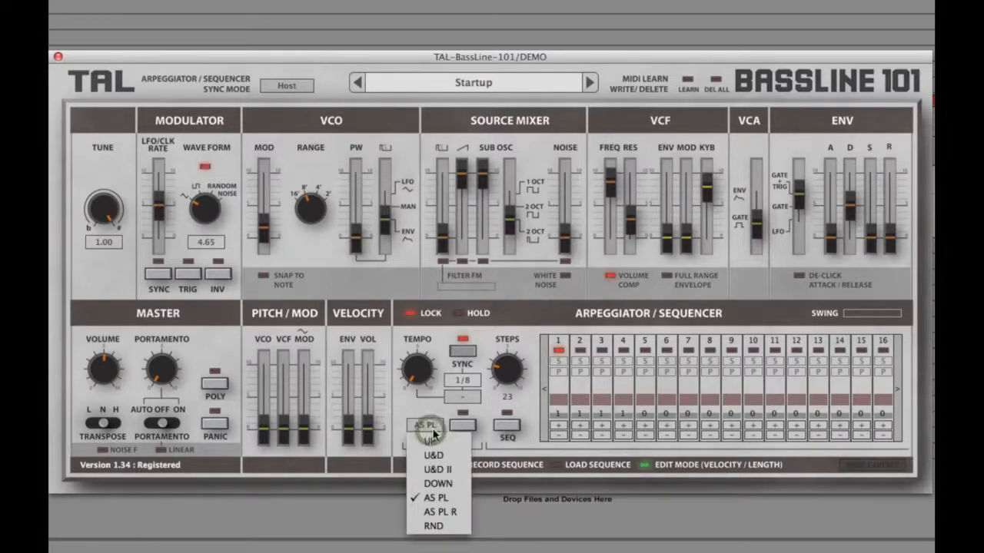
pyautogui.click(495, 421)
pyautogui.click(501, 424)
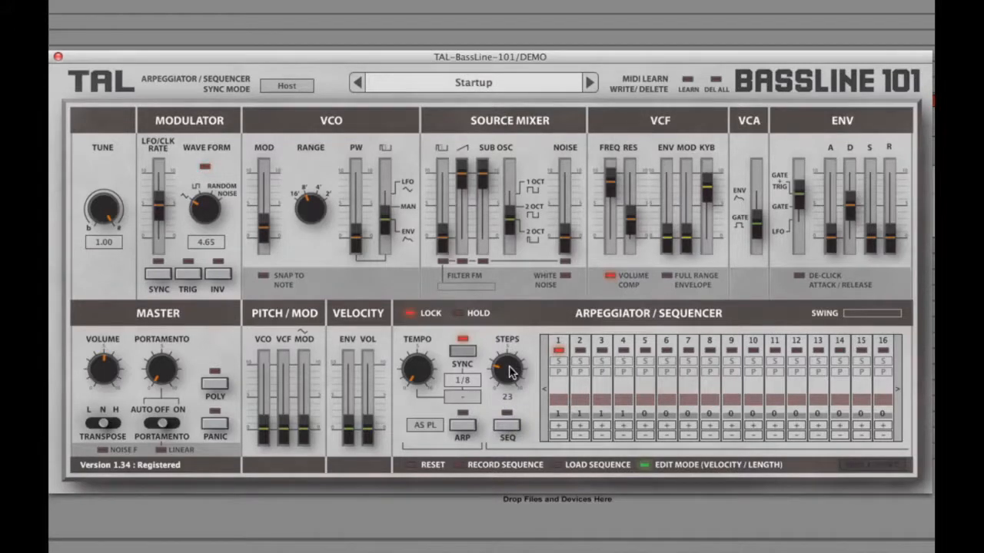
# Step: Limit the sequence to 7 steps and toggle the velocity/length edit mode to compare the two bar views
pyautogui.moveTo(507, 367); pyautogui.dragTo(513, 450)
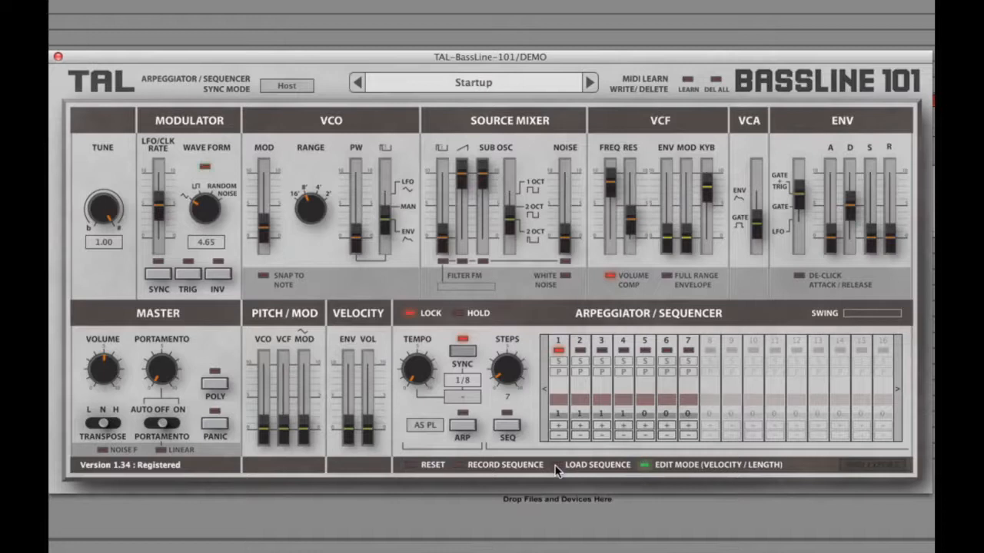
pyautogui.click(645, 465)
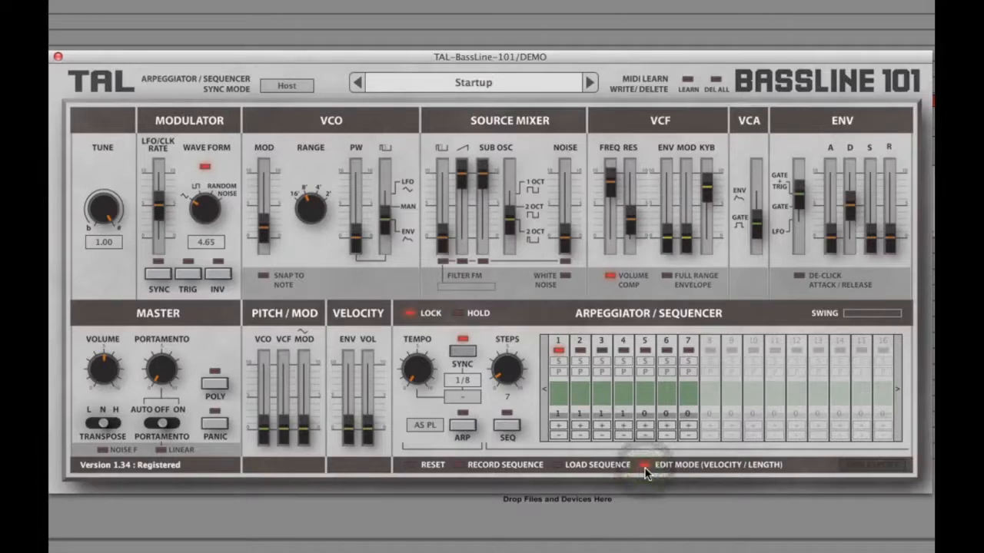
pyautogui.click(645, 465)
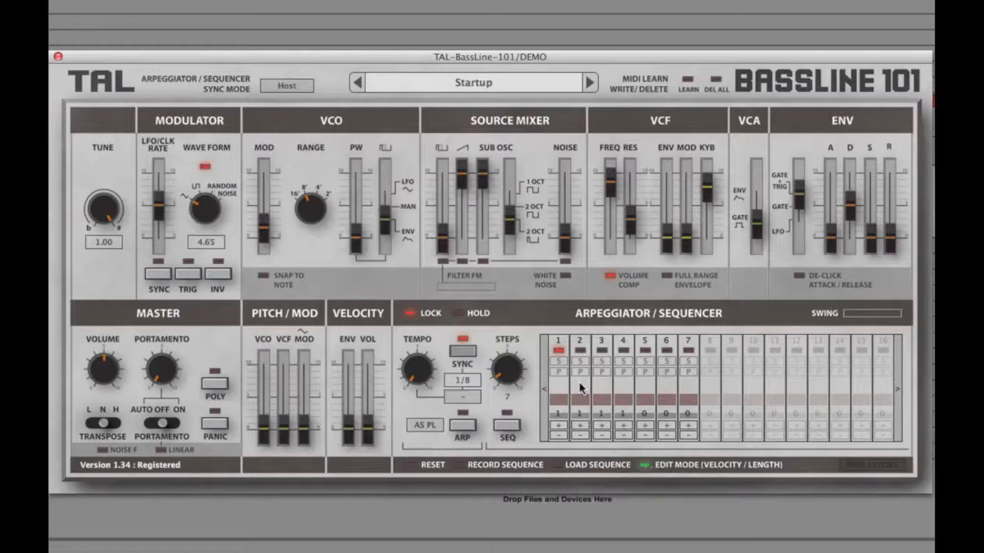
# Step: Raise step 1's red bar to full height, and lower the green bars of steps 3, 5 and 7 in the other edit mode
pyautogui.moveTo(558, 397); pyautogui.dragTo(571, 271)
pyautogui.click(645, 470)
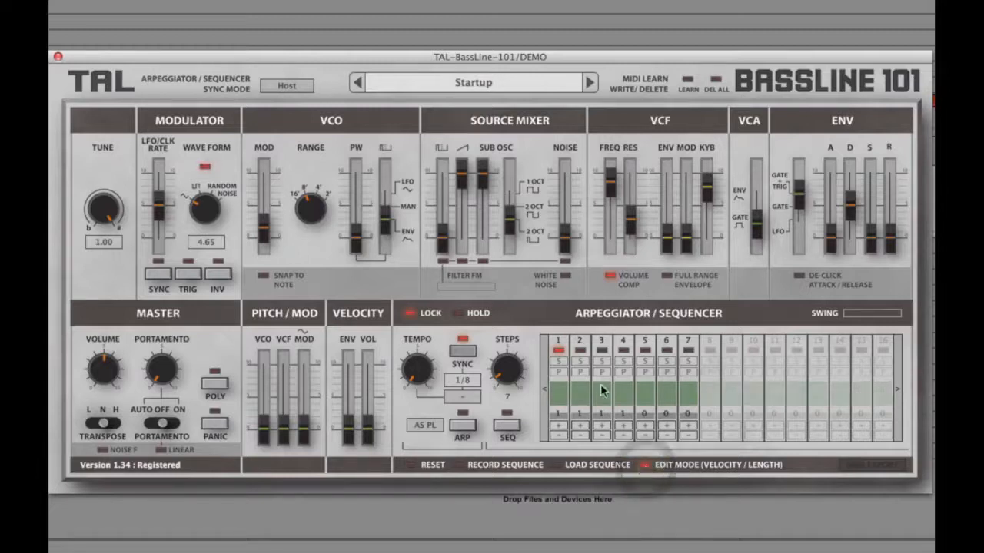
pyautogui.moveTo(600, 383); pyautogui.dragTo(681, 450)
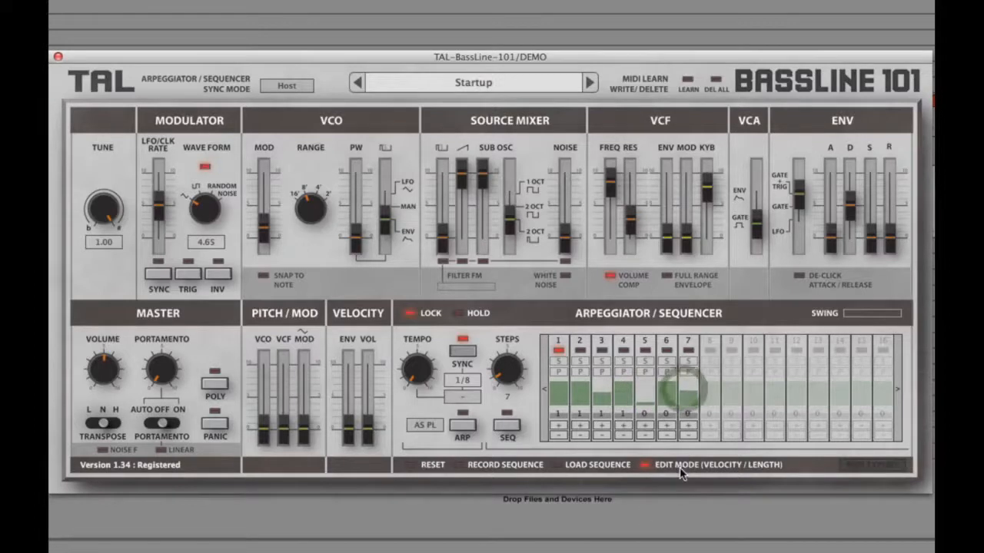
# Step: Activate the S option on sequencer steps 1, 3 and 5, and compare them in both edit modes
pyautogui.click(559, 362)
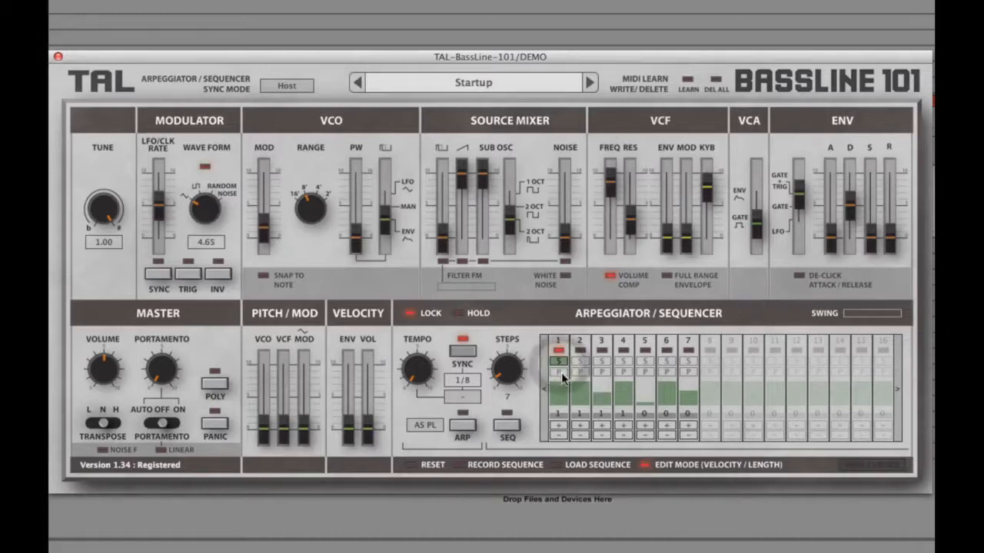
pyautogui.click(601, 362)
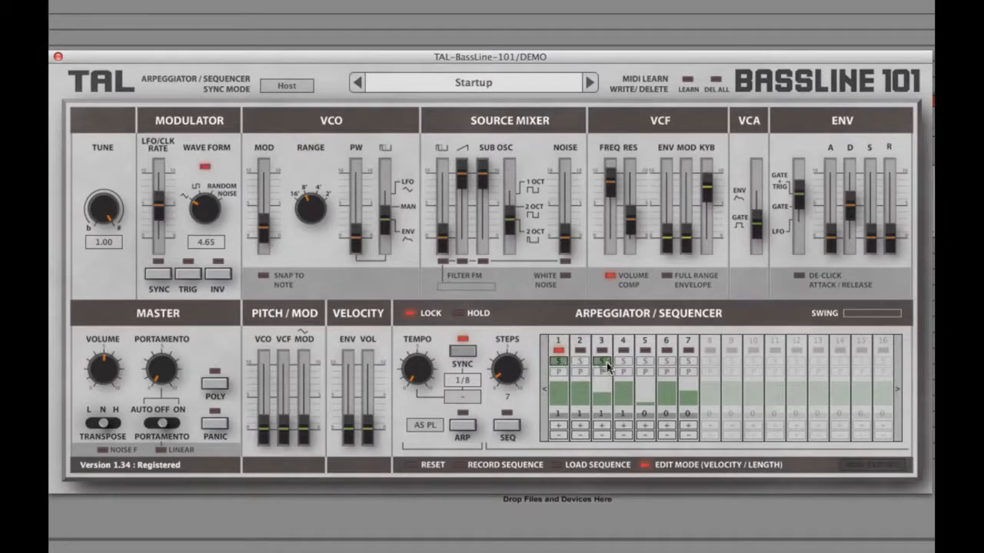
pyautogui.click(644, 361)
pyautogui.click(645, 465)
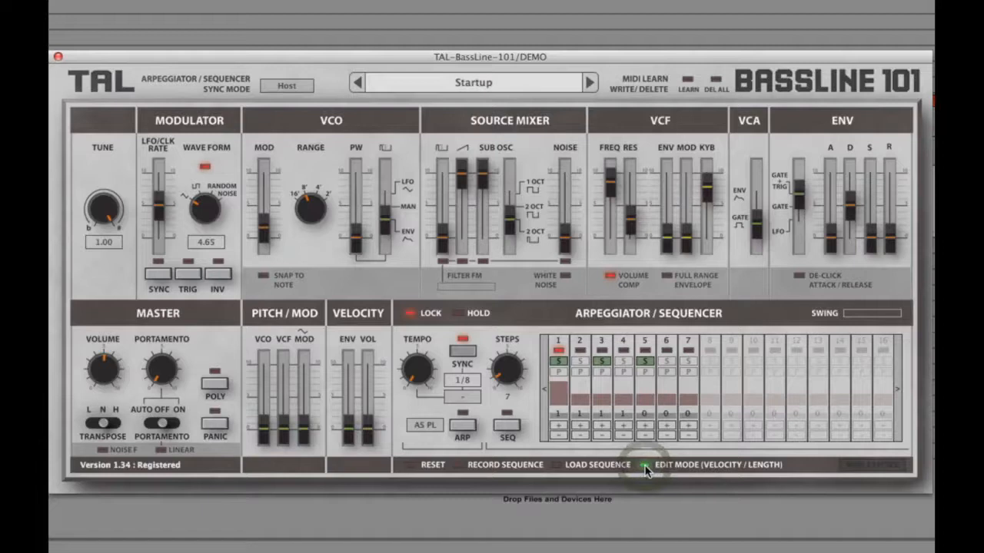
pyautogui.click(645, 465)
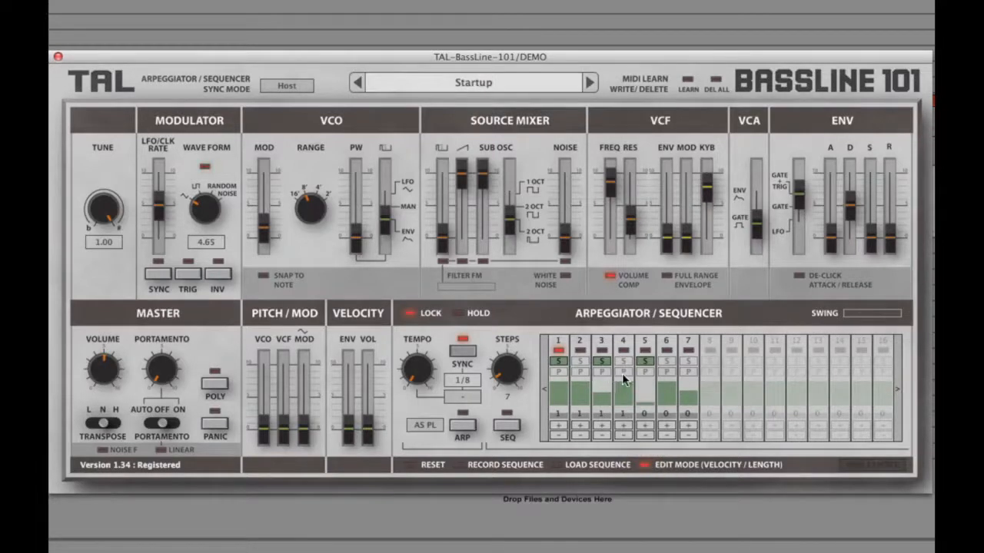
# Step: Activate the P option on sequencer steps 4 and 2, and raise step 3's number to 5
pyautogui.click(621, 372)
pyautogui.click(580, 372)
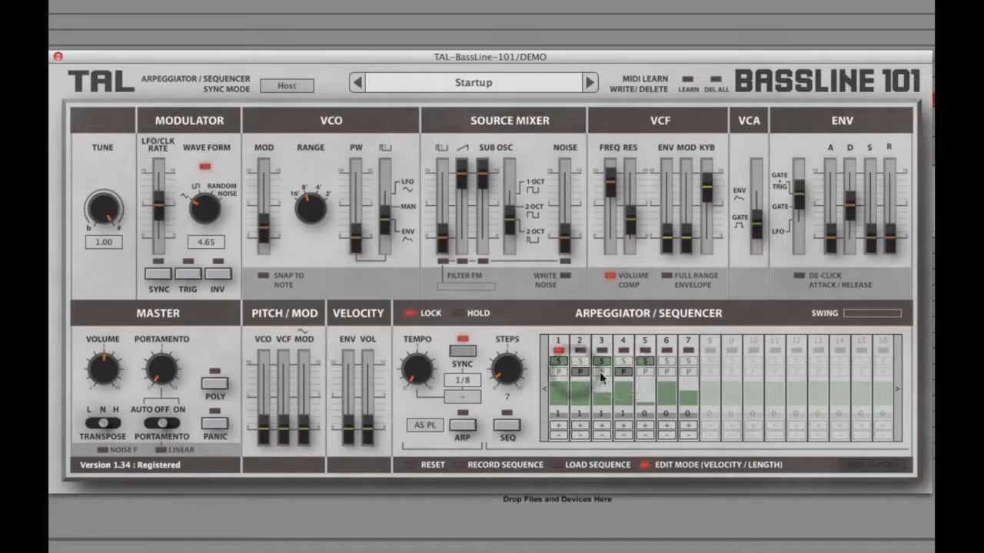
pyautogui.click(602, 427)
pyautogui.click(602, 428)
pyautogui.click(602, 427)
pyautogui.click(602, 427)
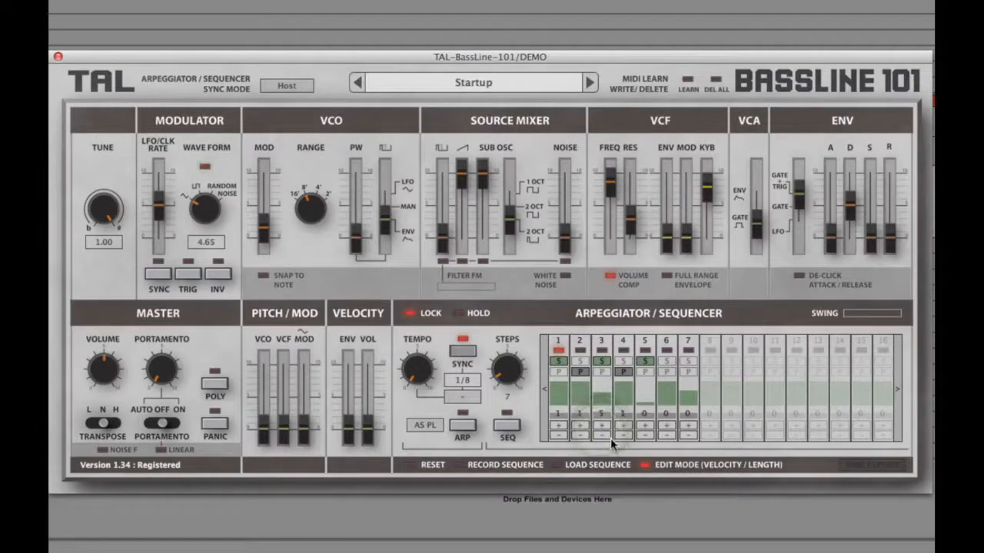